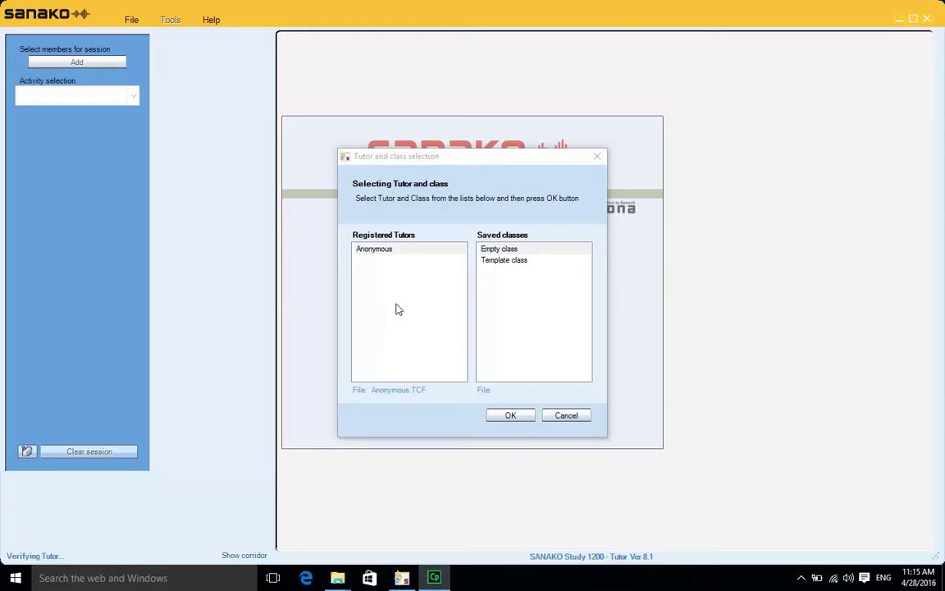
Step: Start the class session with the Anonymous tutor and the Template class
click(386, 251)
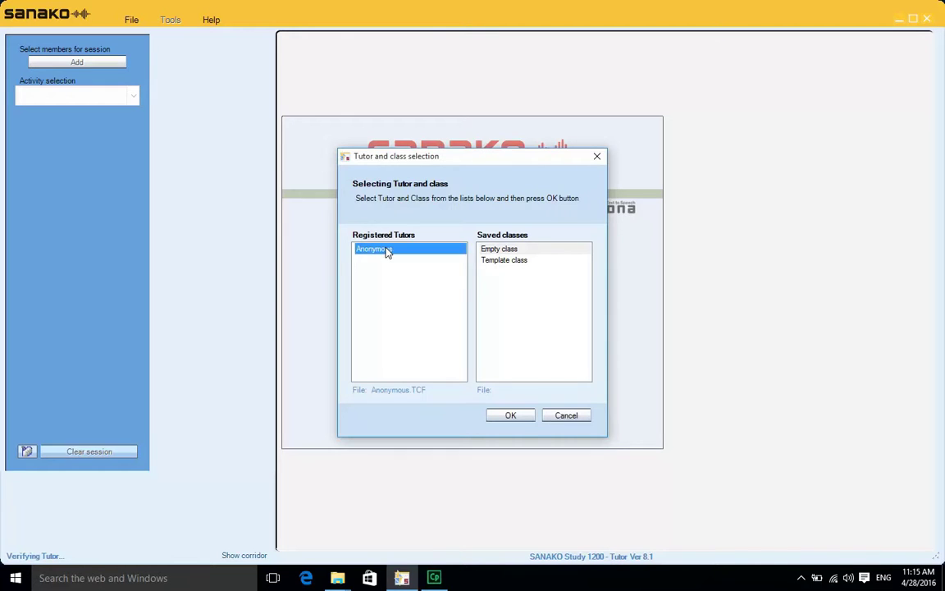
click(507, 264)
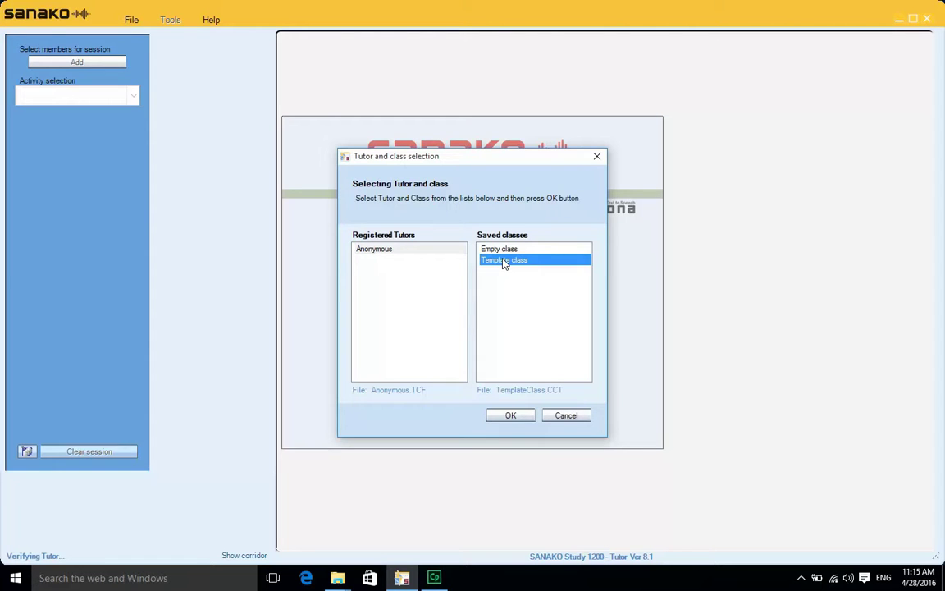
click(510, 417)
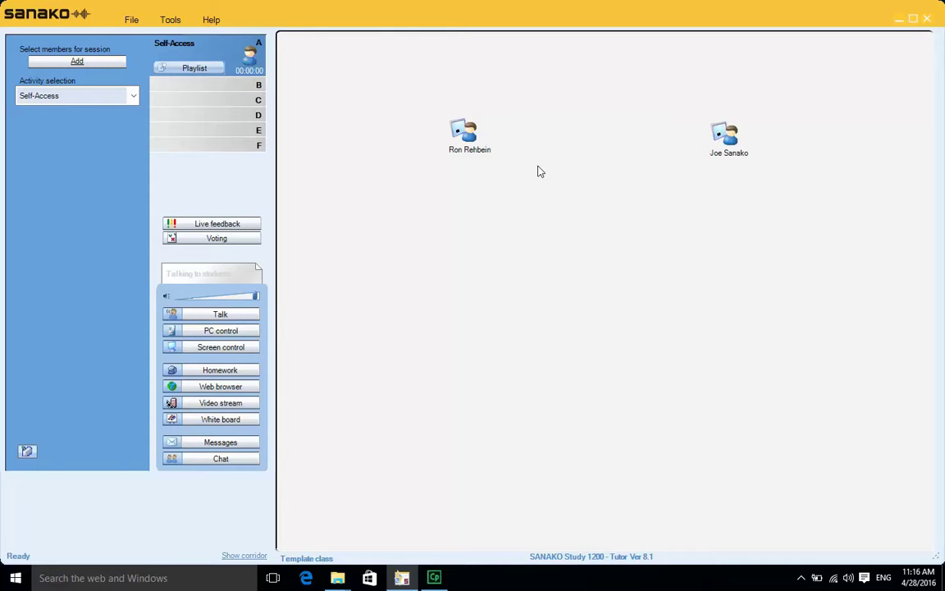
Step: Set the activity for the class session to AP Exam
mouse_move(469, 136)
click(133, 96)
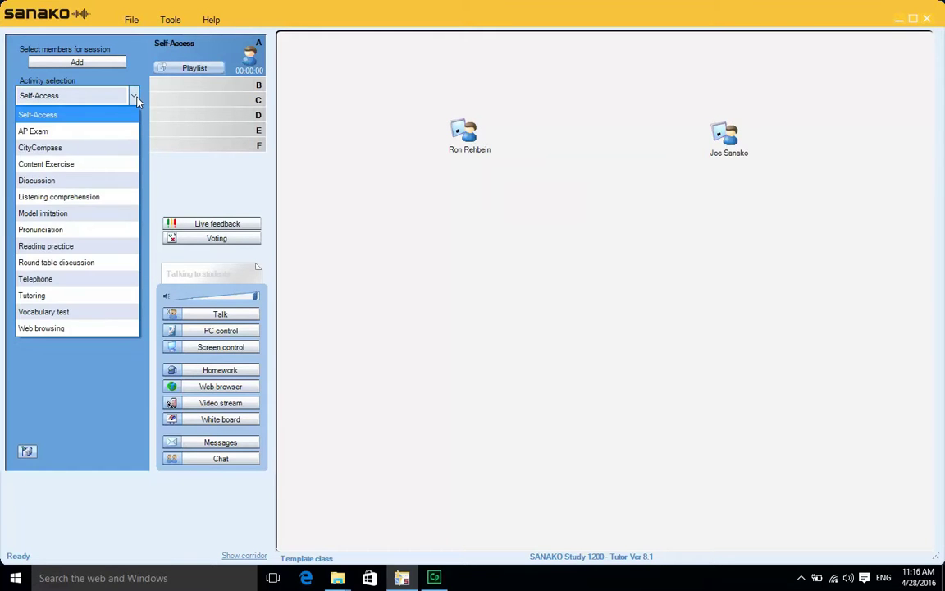
click(113, 132)
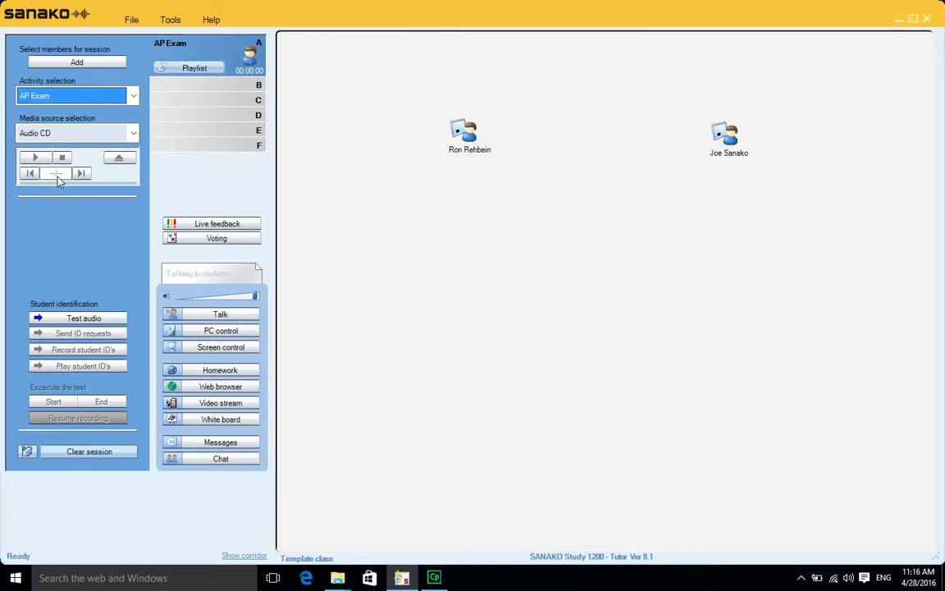
Step: Run and end the student audio test, and send the ID requests to the students
click(83, 320)
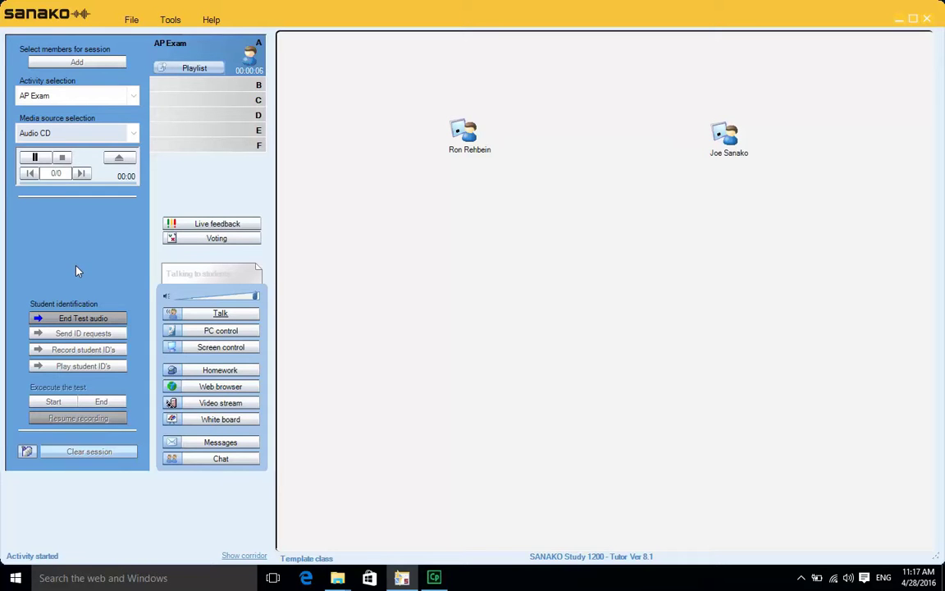
click(78, 317)
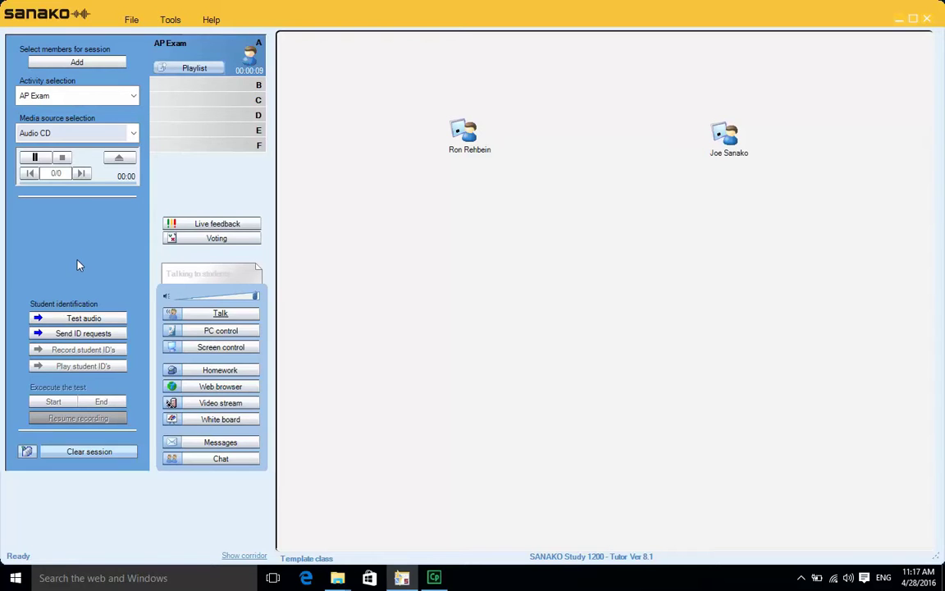
click(83, 335)
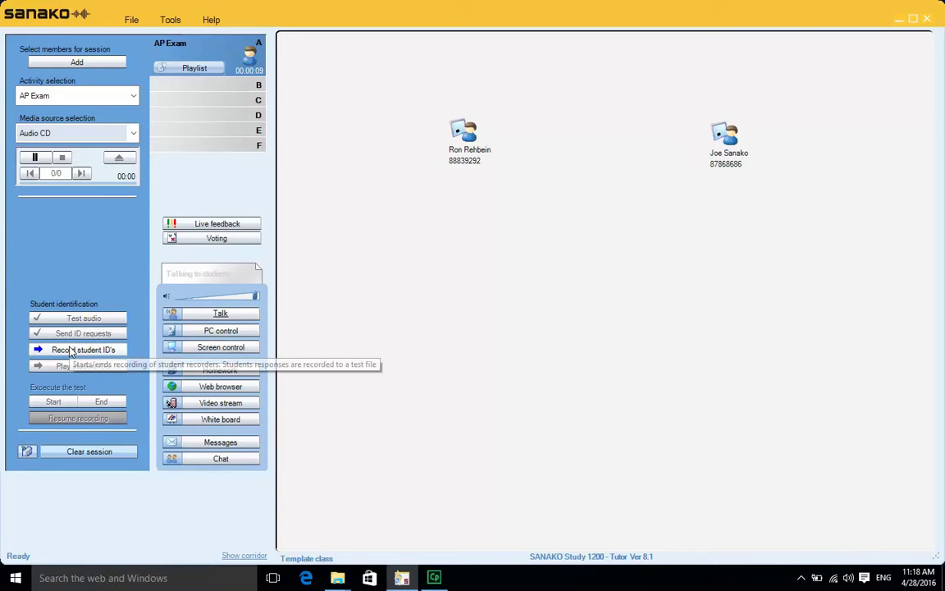
Step: Record the students' spoken IDs, end that recording, and play the IDs back
click(72, 352)
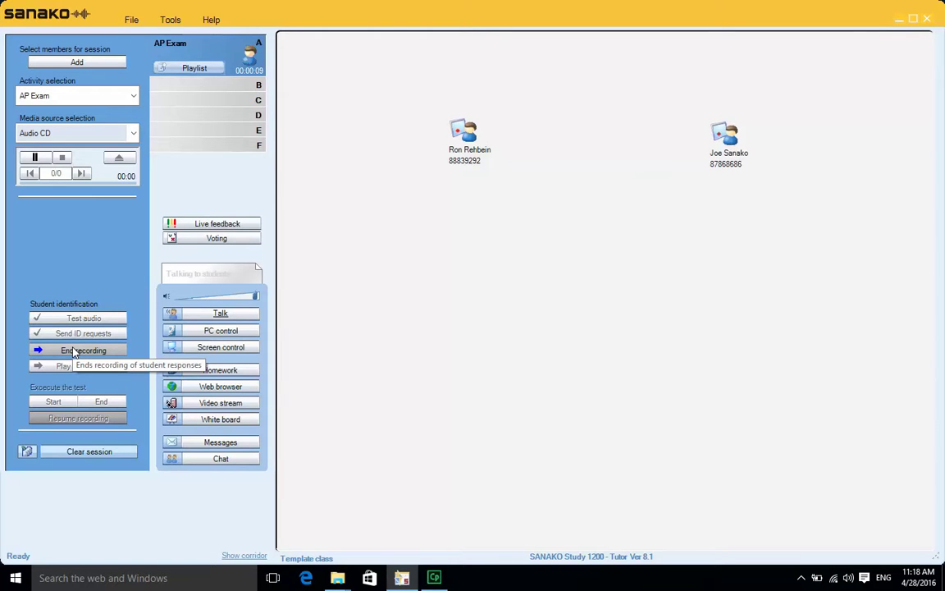
click(73, 352)
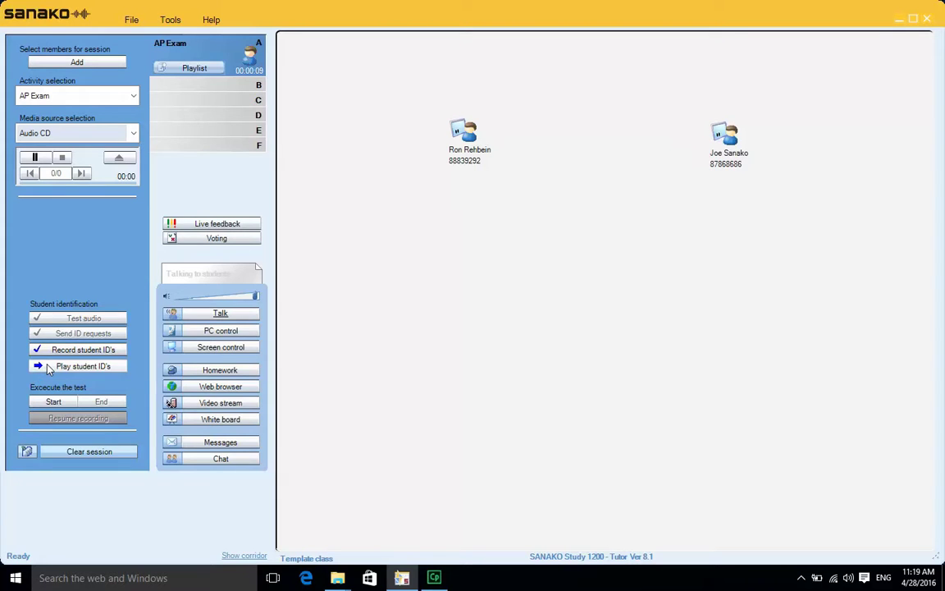
click(49, 370)
click(60, 368)
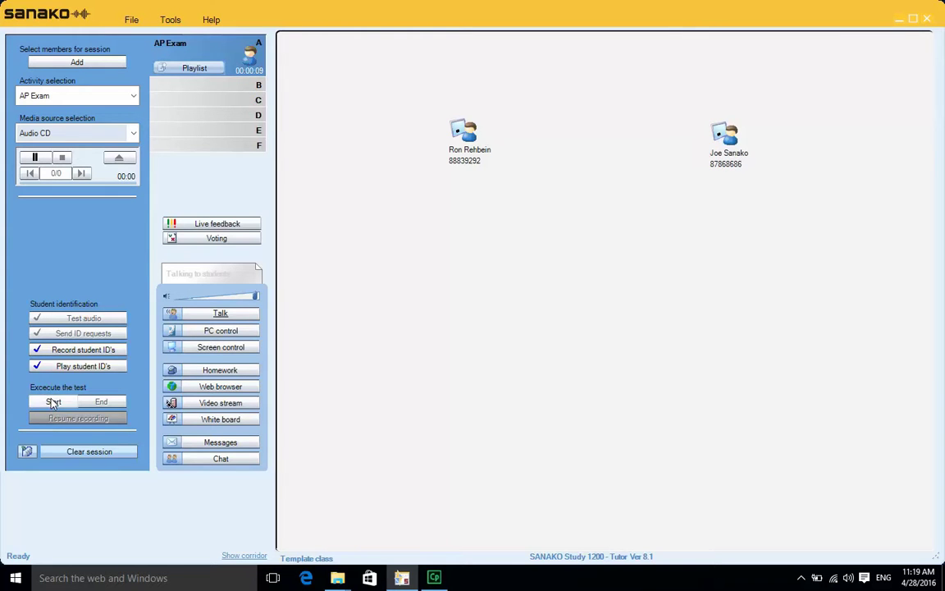
Step: Start the exam, record the students' responses, and pause the response recording while the exam keeps running
click(52, 402)
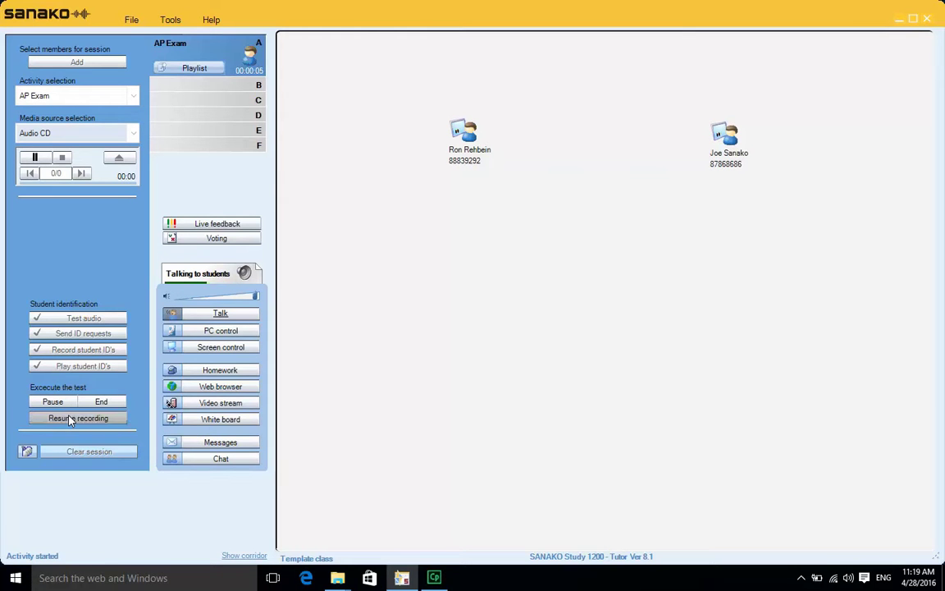
click(70, 419)
click(84, 420)
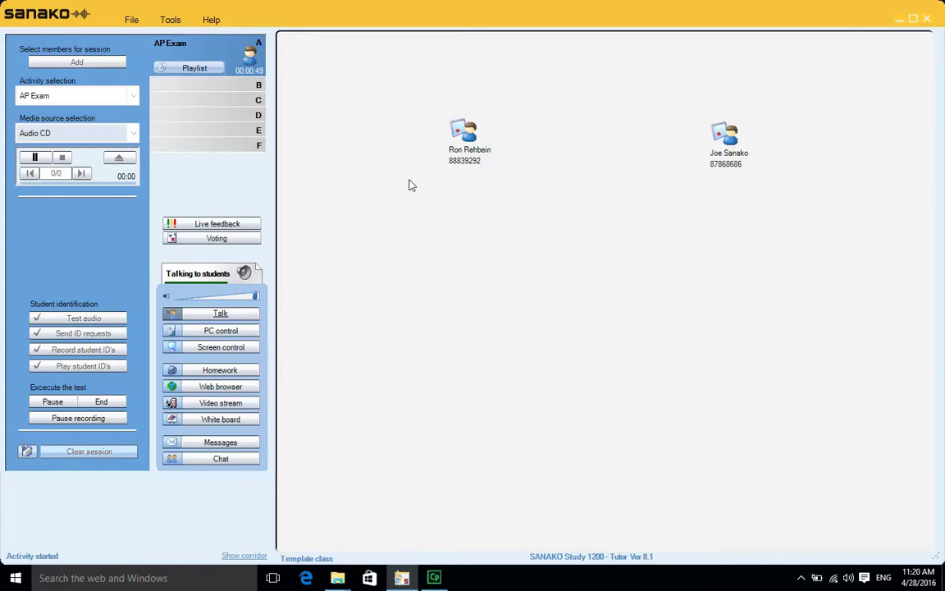
mouse_move(459, 139)
click(70, 422)
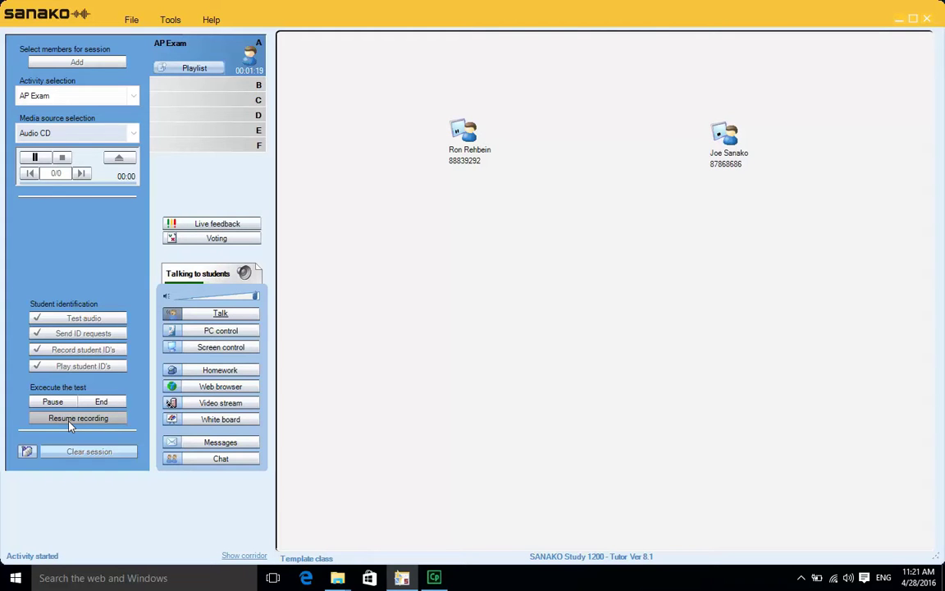
Step: Resume recording for another student response, pause it again, and end the exam
click(70, 424)
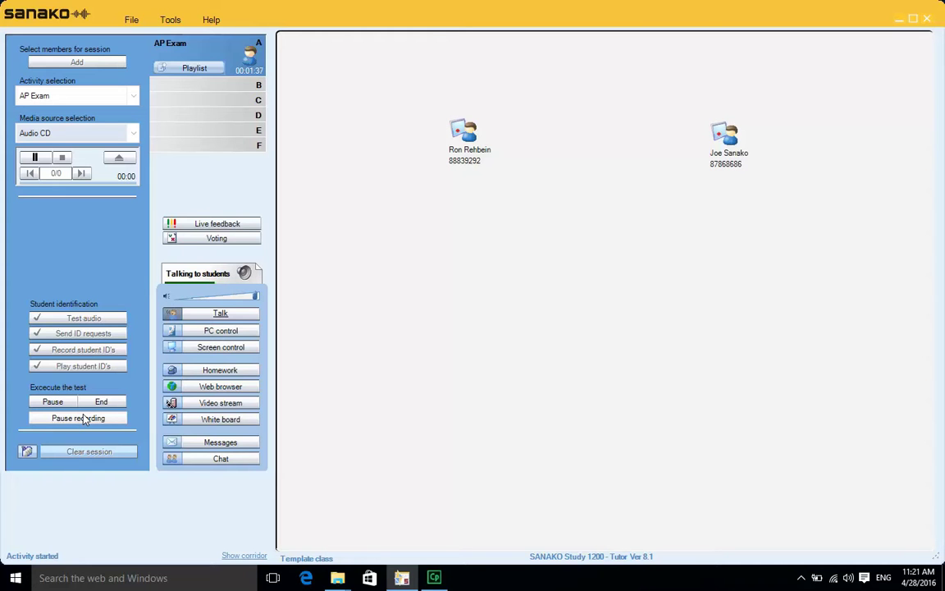
click(85, 420)
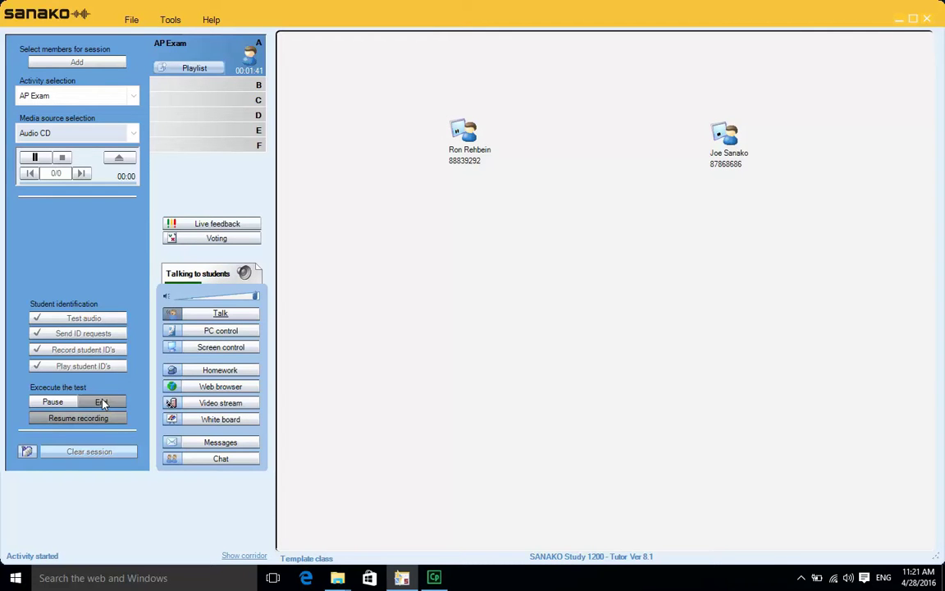
click(101, 403)
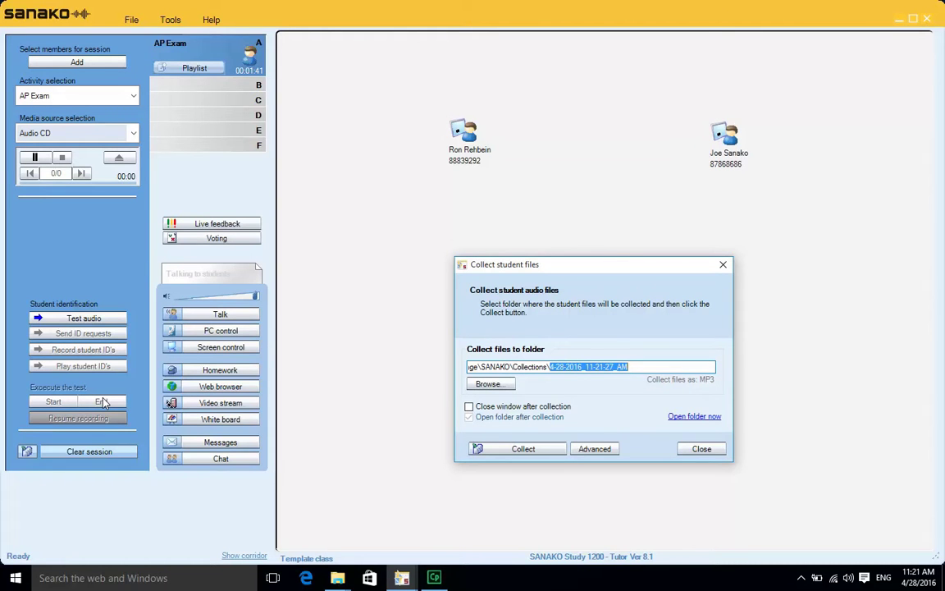
Step: Append "Spanish AP 2016" to the collection folder name and collect the students' audio files into it
click(632, 367)
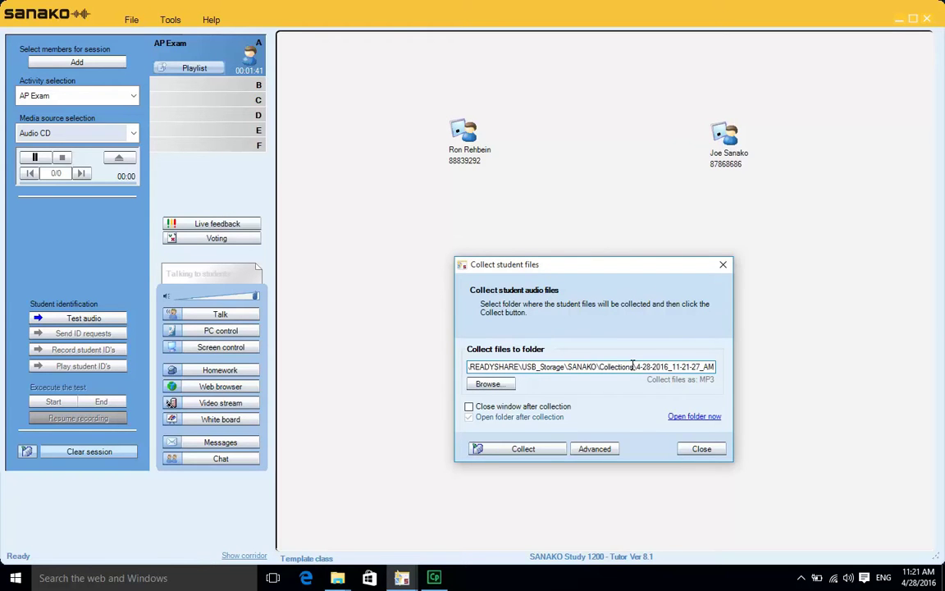
text(Spanish AP 2016)
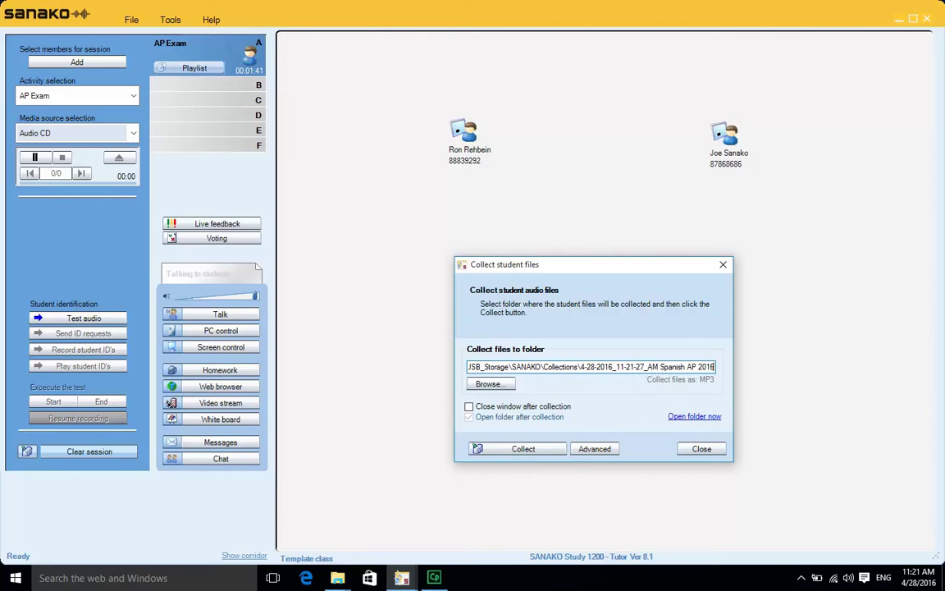
click(519, 450)
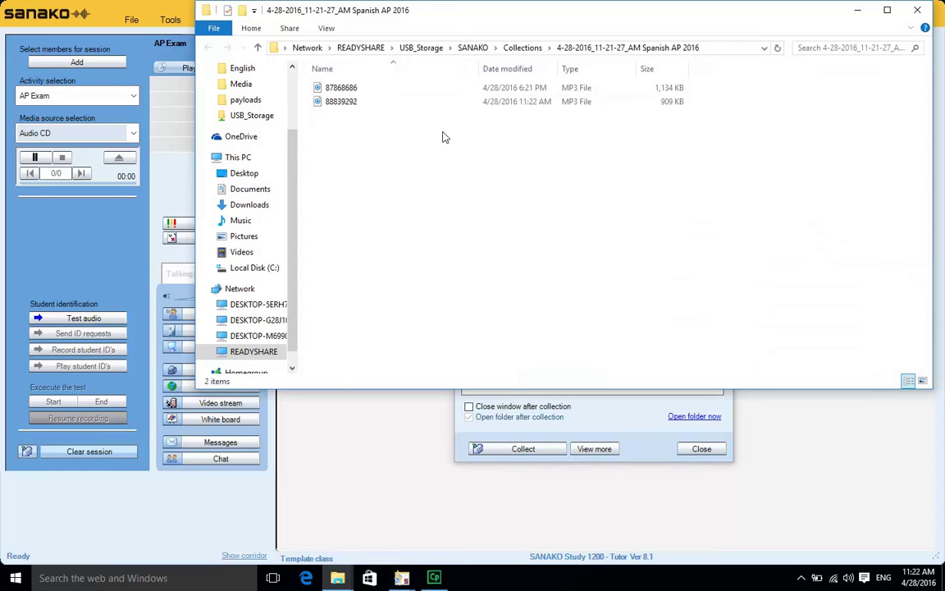
Step: Play the first collected student MP3 in Groove Music, skip toward its end, and minimize the player
click(368, 102)
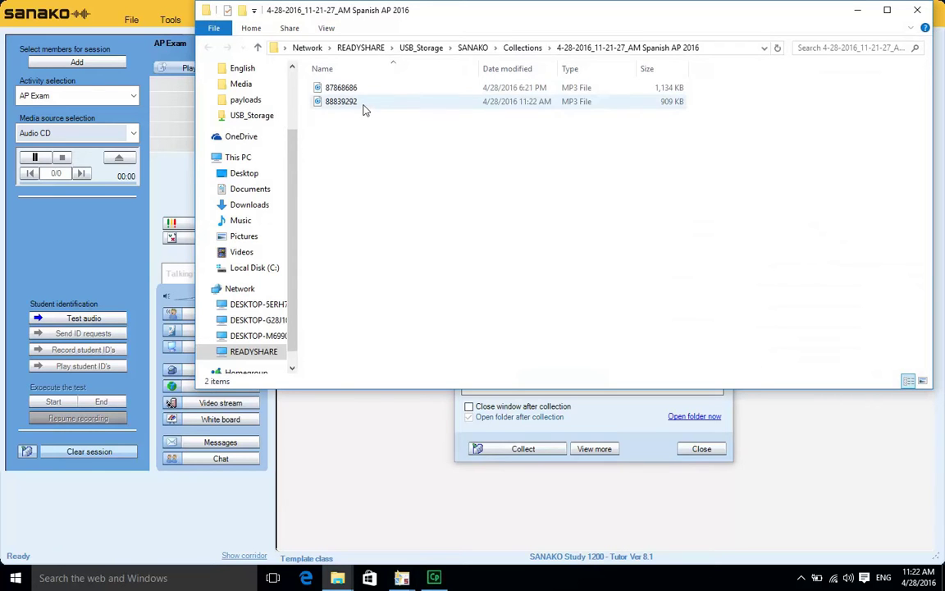
click(357, 88)
click(354, 104)
click(352, 136)
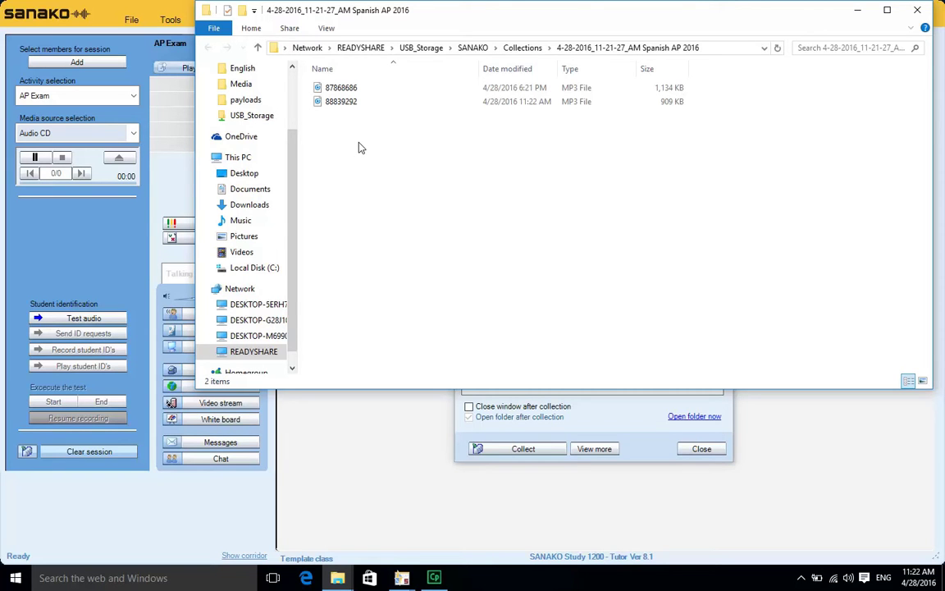
double_click(349, 90)
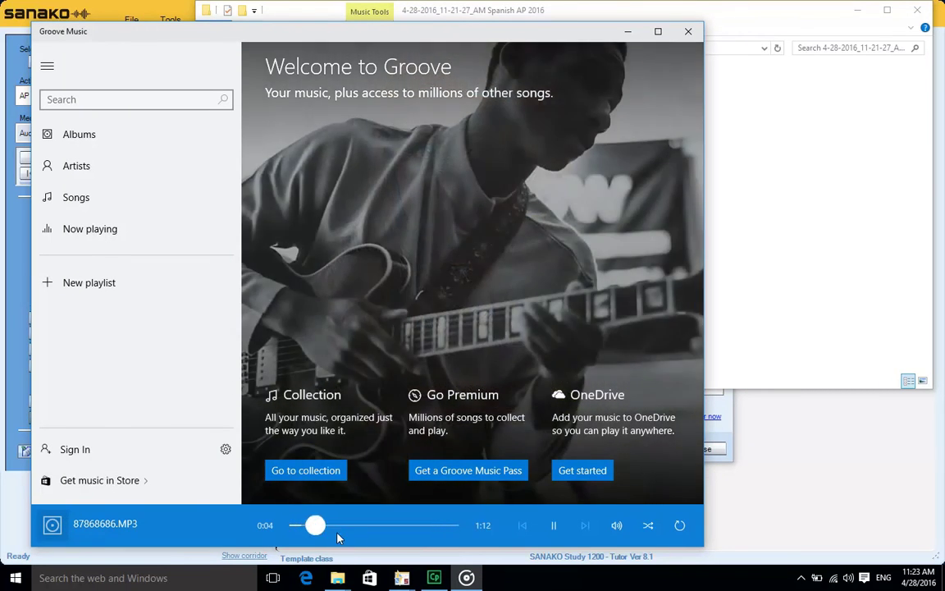
click(344, 545)
drag(346, 526, 448, 527)
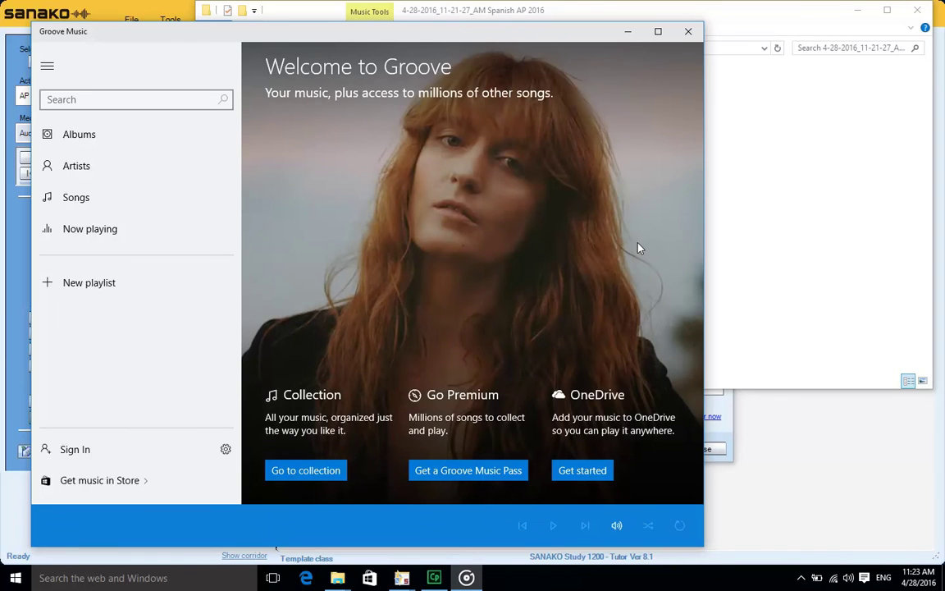
click(628, 33)
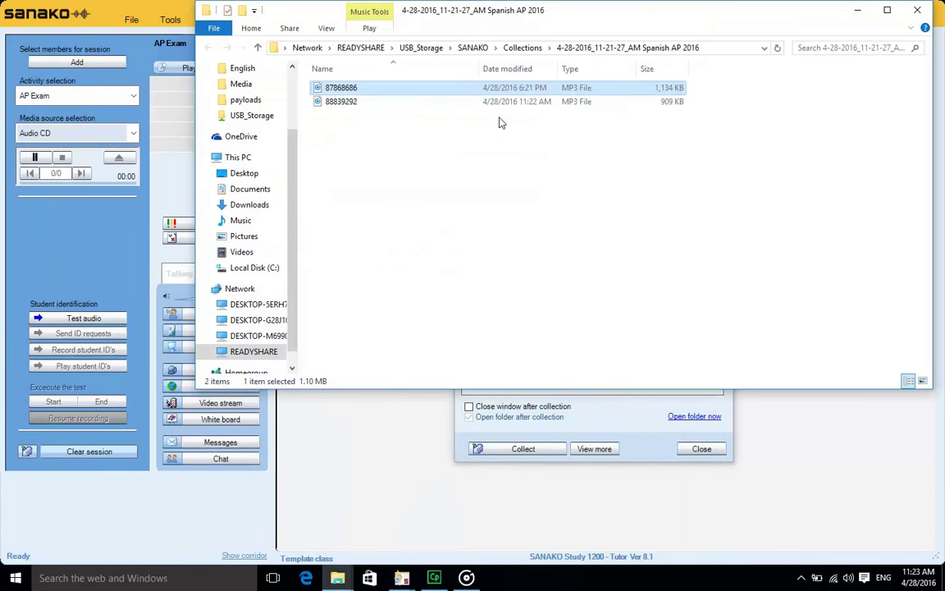
Step: Play the second collected student MP3 from past its middle and close Groove Music
double_click(462, 102)
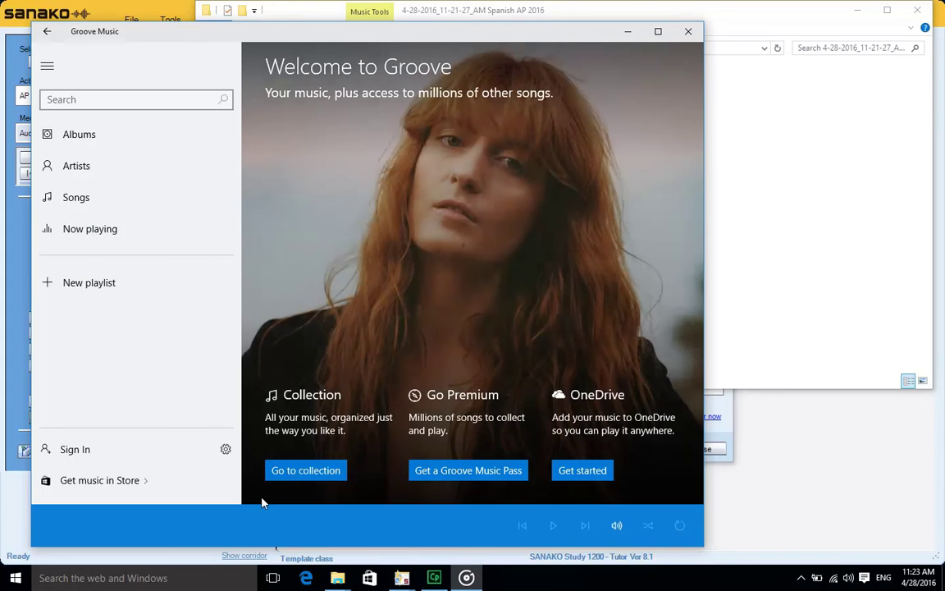
click(393, 526)
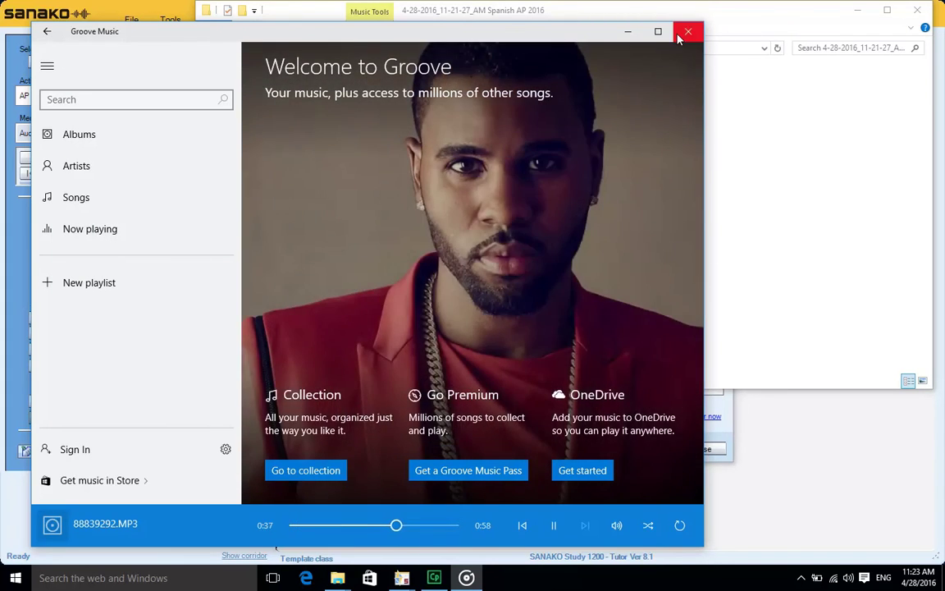
click(689, 31)
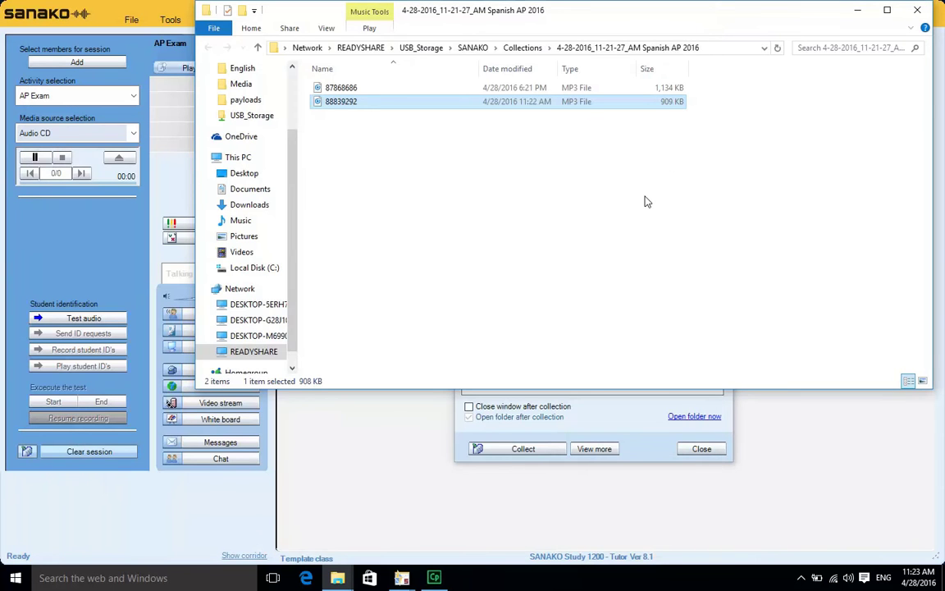